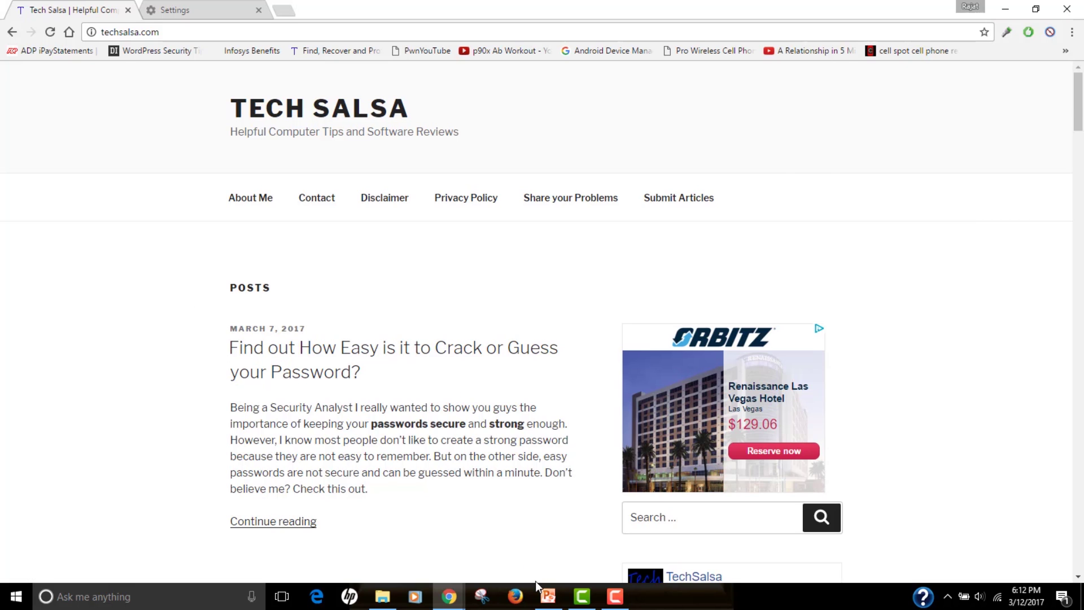
Switch to the PowerPoint deck showing the 'CACHE vs COOKIES' slide.
click(547, 596)
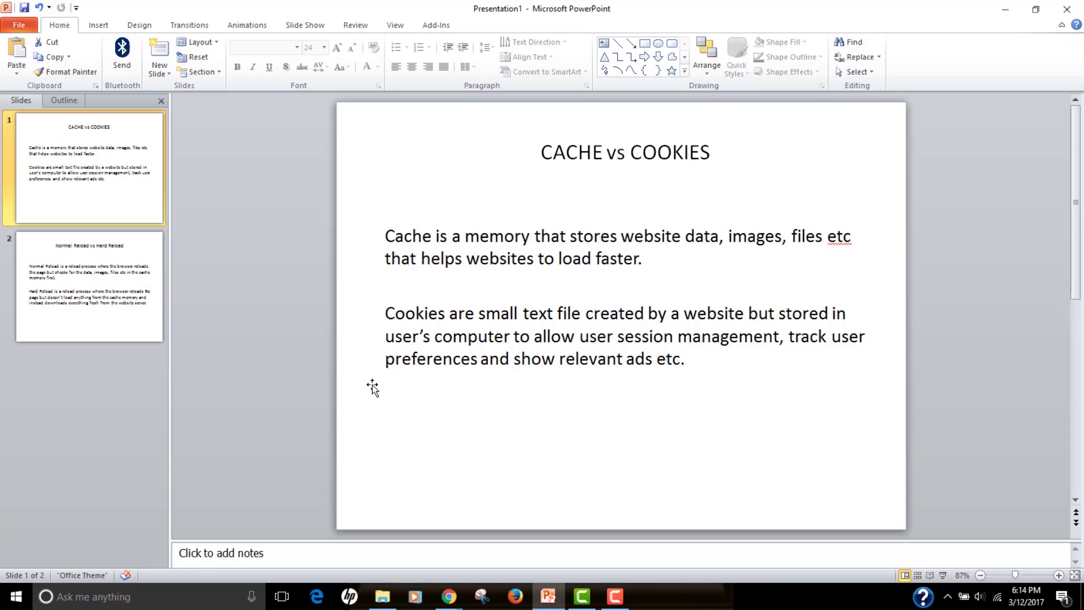
scroll(372, 386, down, 1)
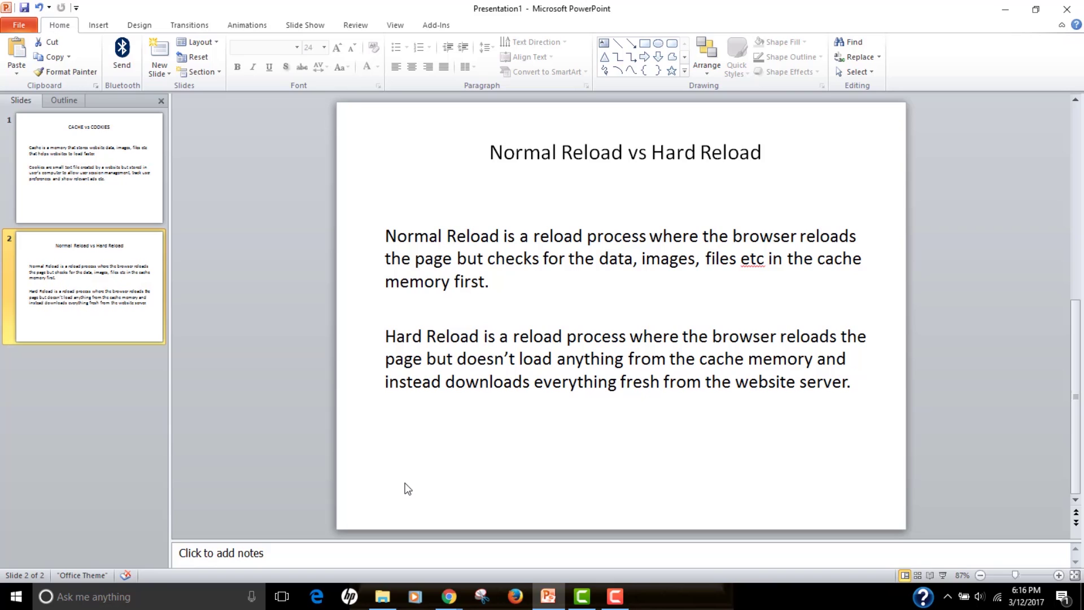
Return from the 'Normal Reload vs Hard Reload' slide to the Tech Salsa homepage in Chrome.
key(alt+Tab)
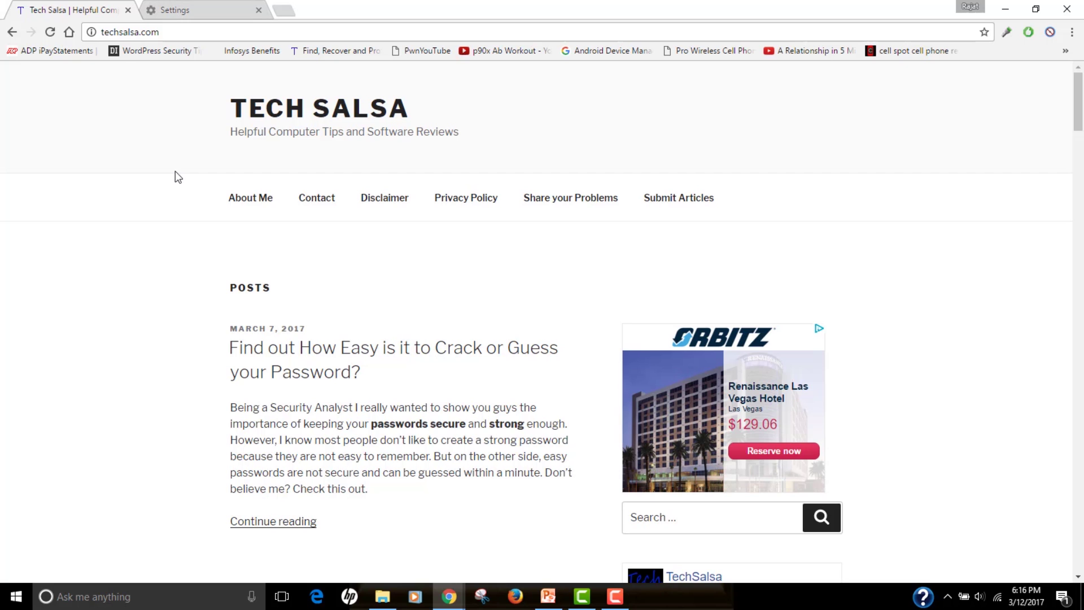
click(192, 10)
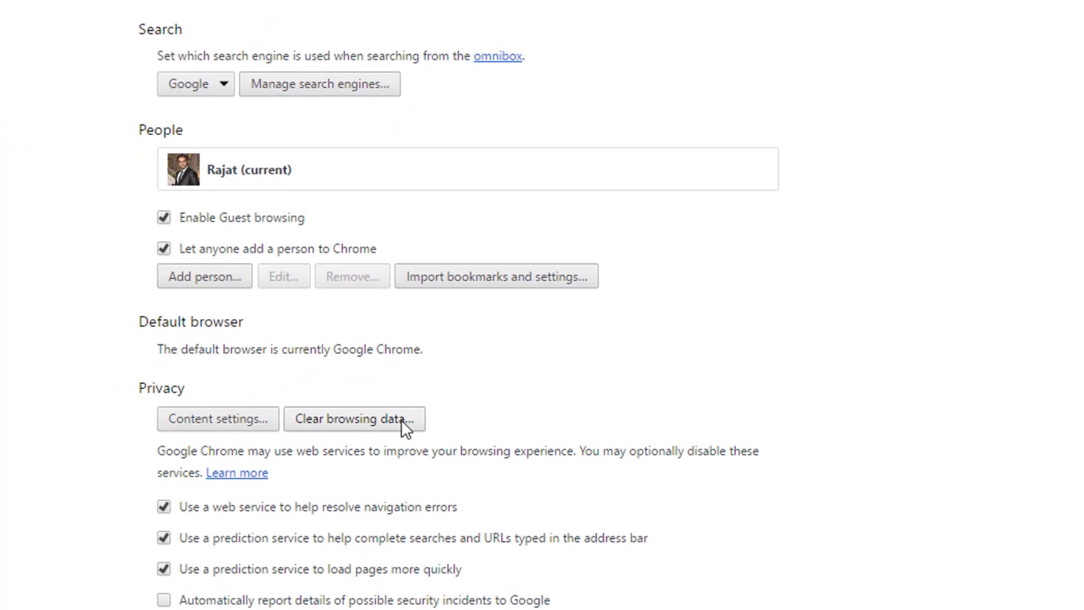
click(401, 419)
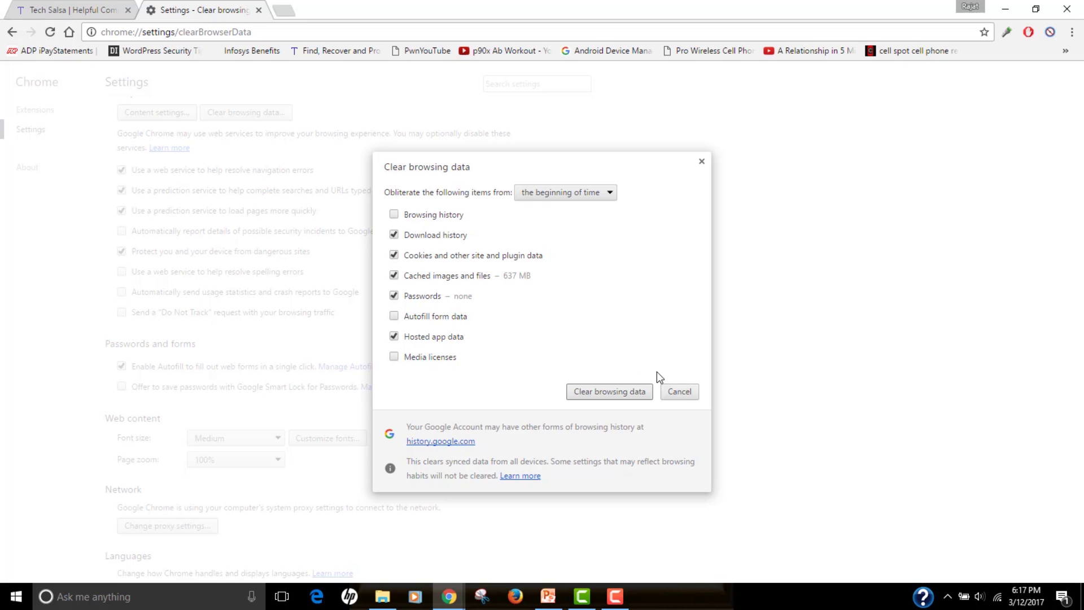
click(680, 391)
click(72, 9)
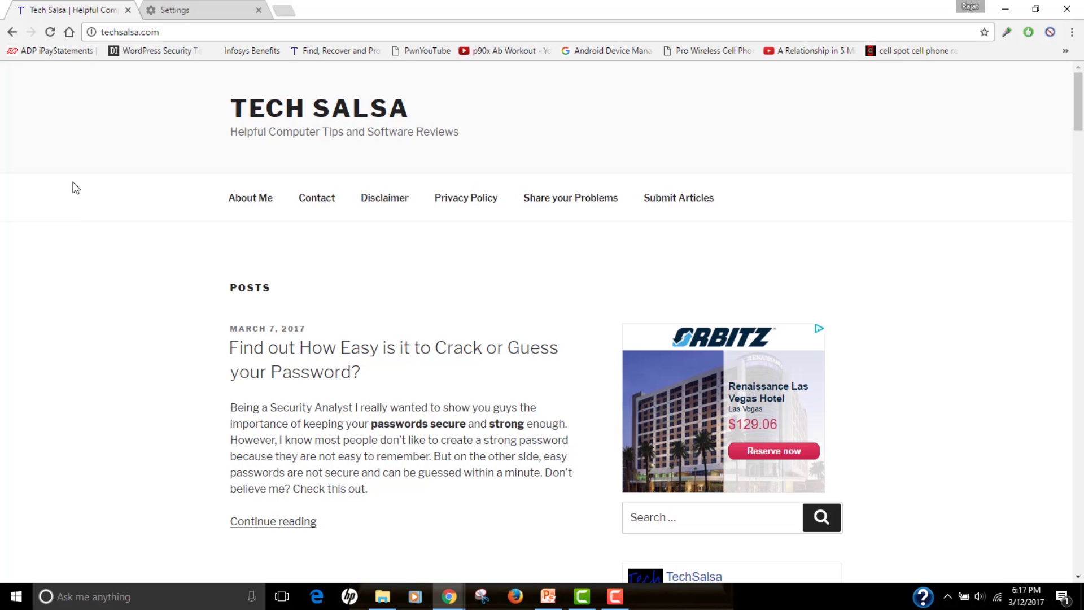
Inspect the Tech Salsa homepage to show its elements, styles and console.
right_click(72, 185)
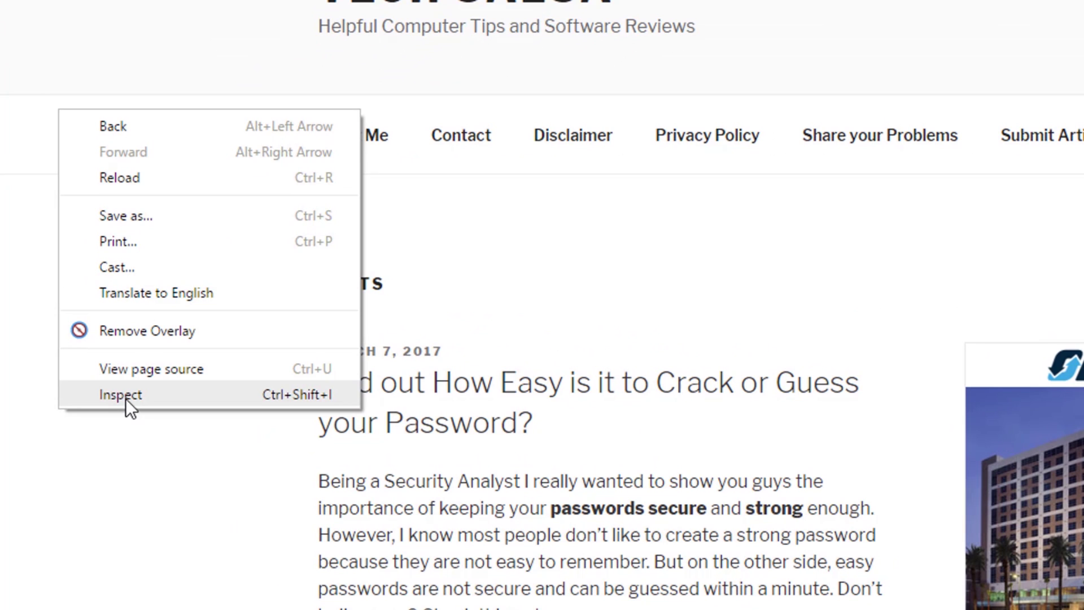
click(126, 398)
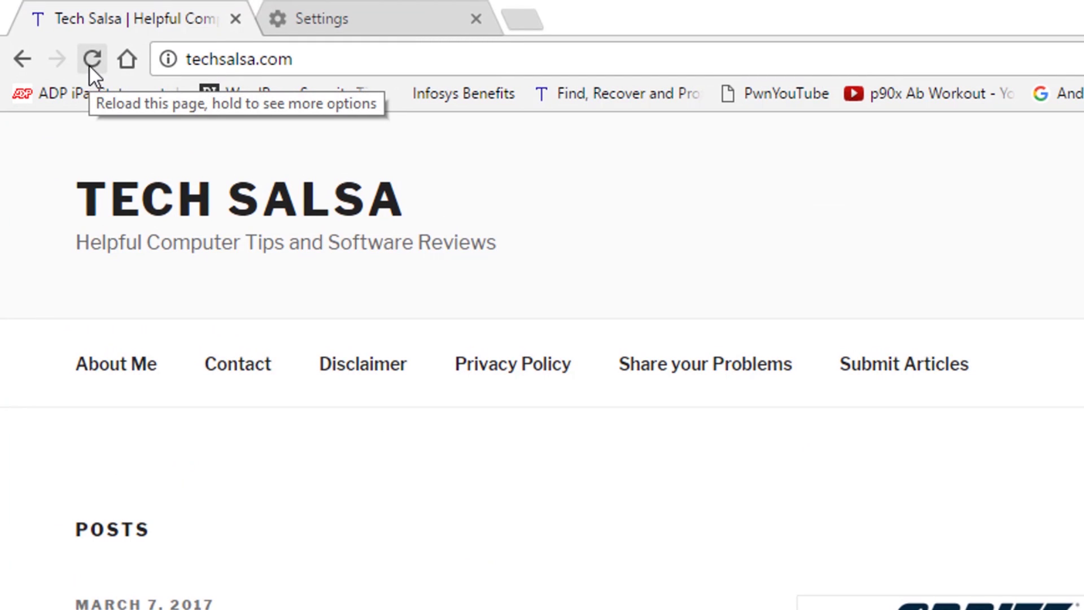
Show the Reload button's normal, hard and empty-cache-plus-hard reload options.
right_click(91, 60)
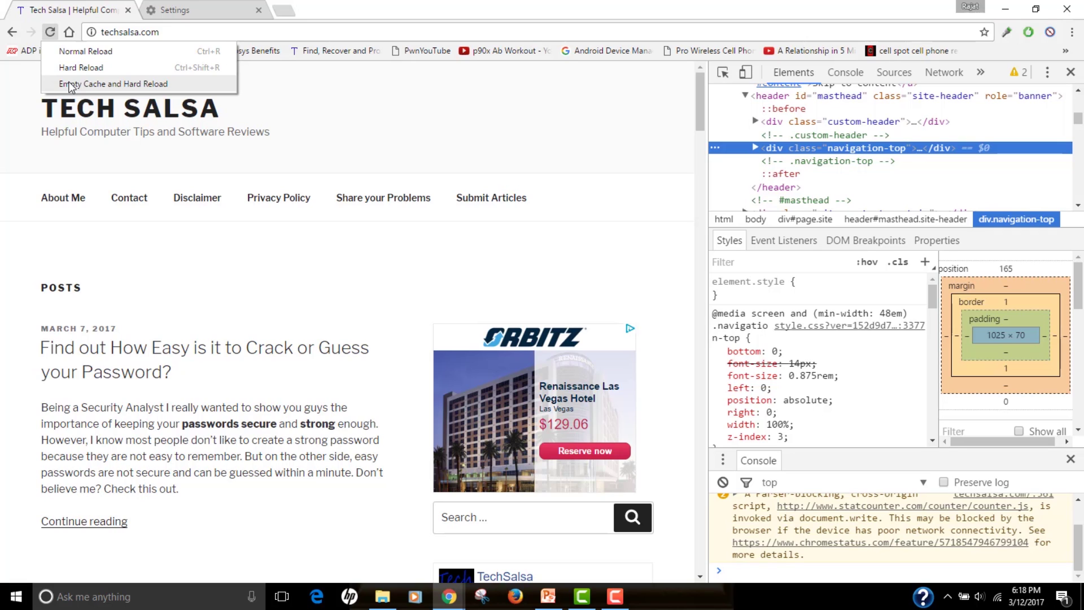
Run Empty Cache and Hard Reload on techsalsa.com.
click(72, 87)
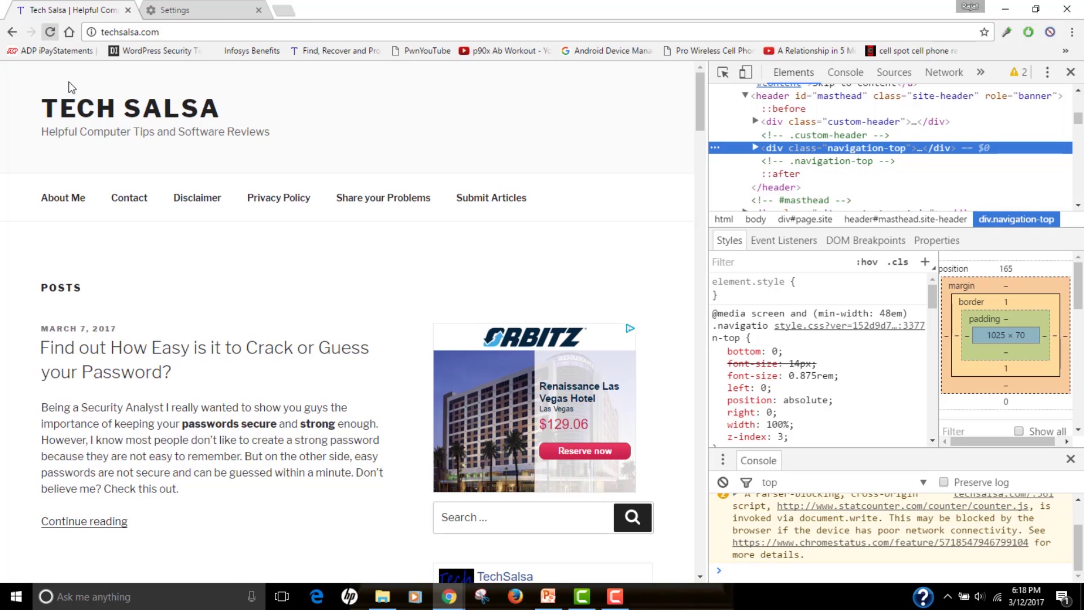